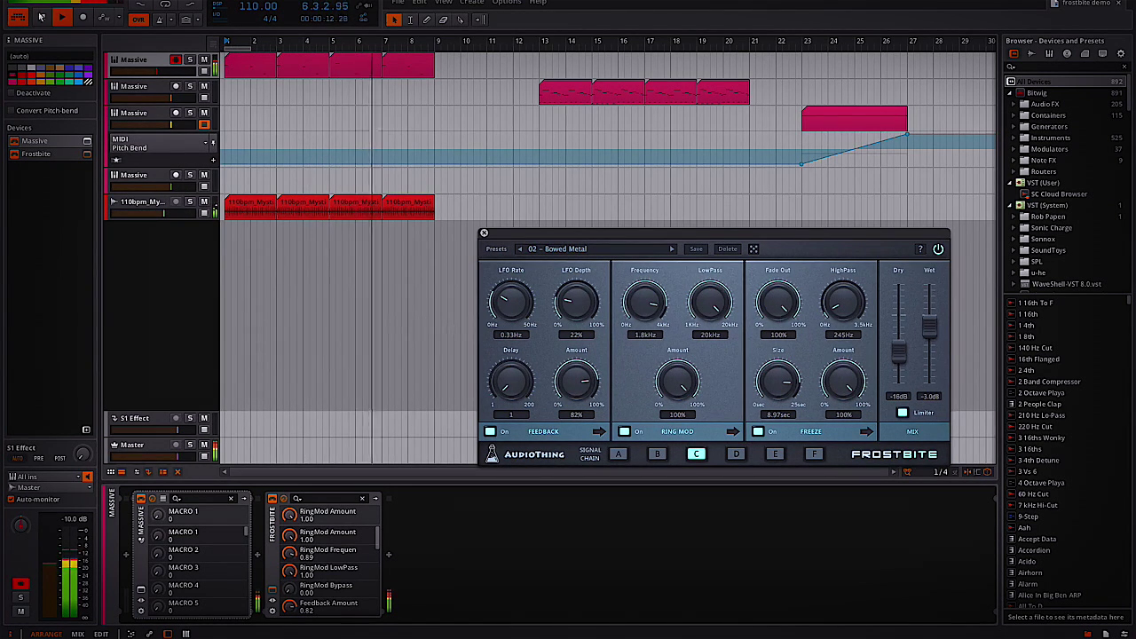
Step: Audition the 110bpm drum loop track soloed from bar 1, and unsolo it once heard
{"action": "left_click", "coordinate": [41, 18]}
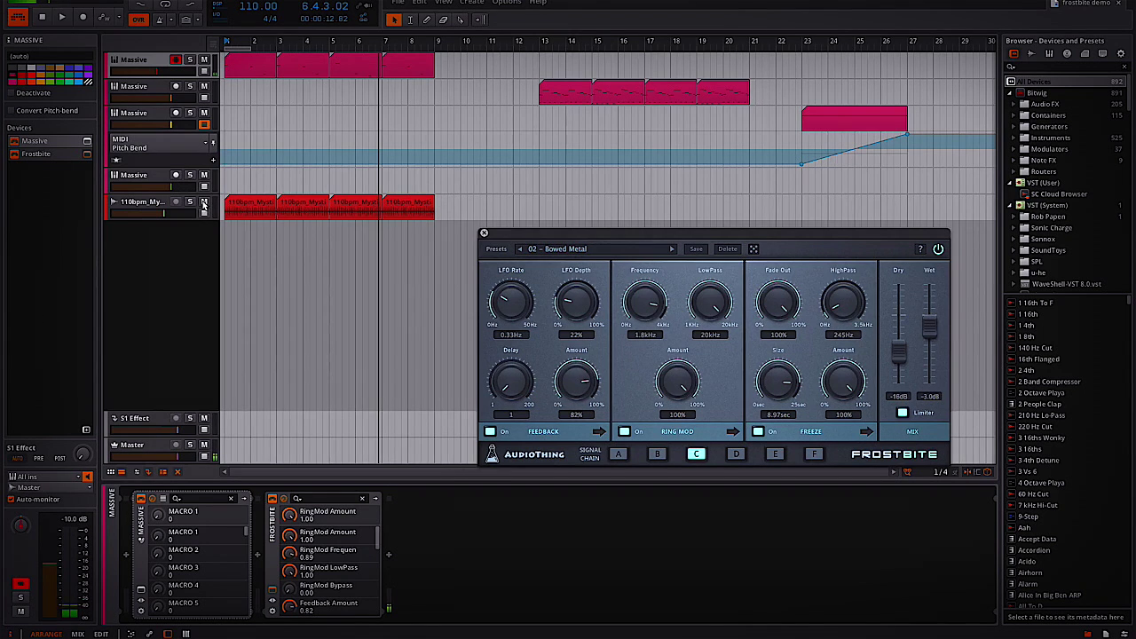
{"action": "left_click", "coordinate": [190, 202]}
{"action": "key", "text": "space"}
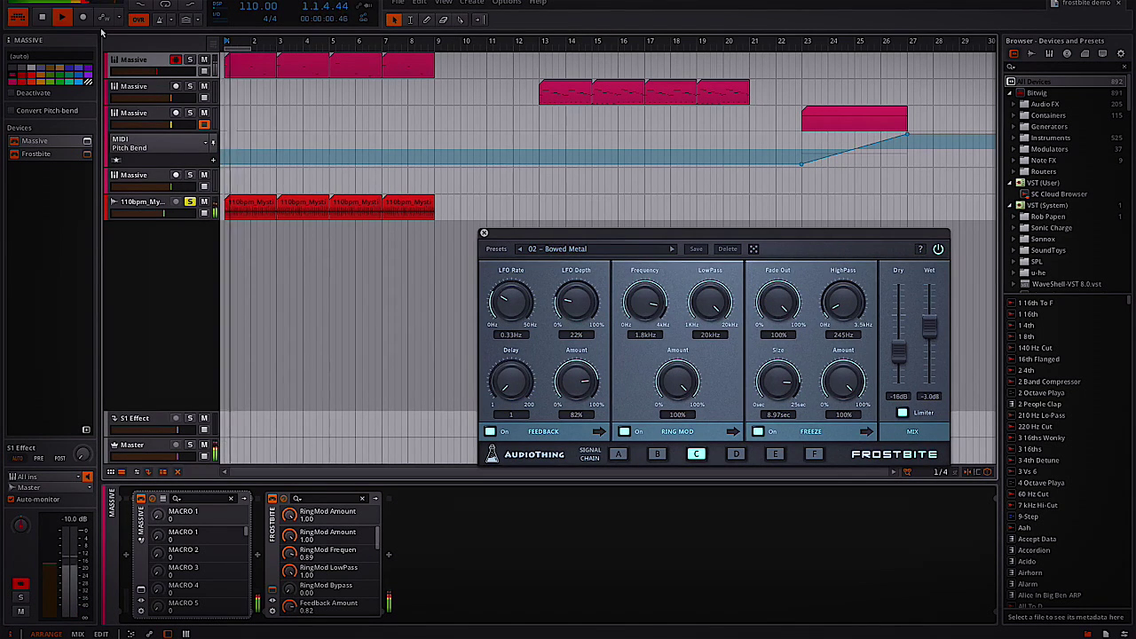
{"action": "left_click", "coordinate": [190, 202]}
Step: Mute the 110bpm drum loop track and play the first Massive track from bar 1, re-enabling its Frostbite device
{"action": "left_click", "coordinate": [203, 203]}
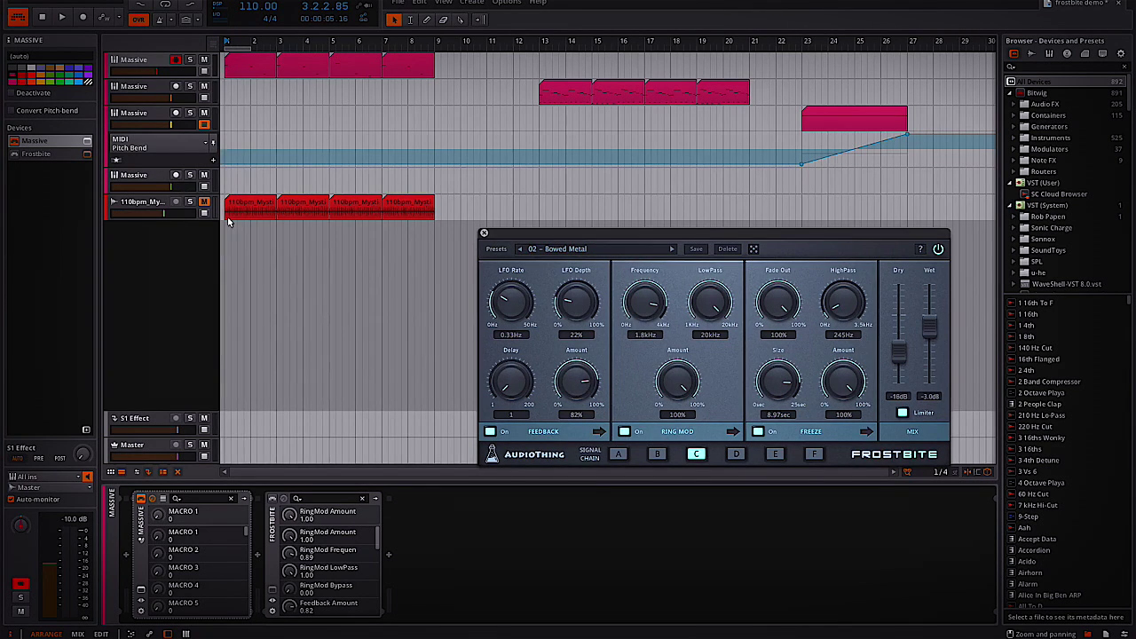
{"action": "key", "text": "space"}
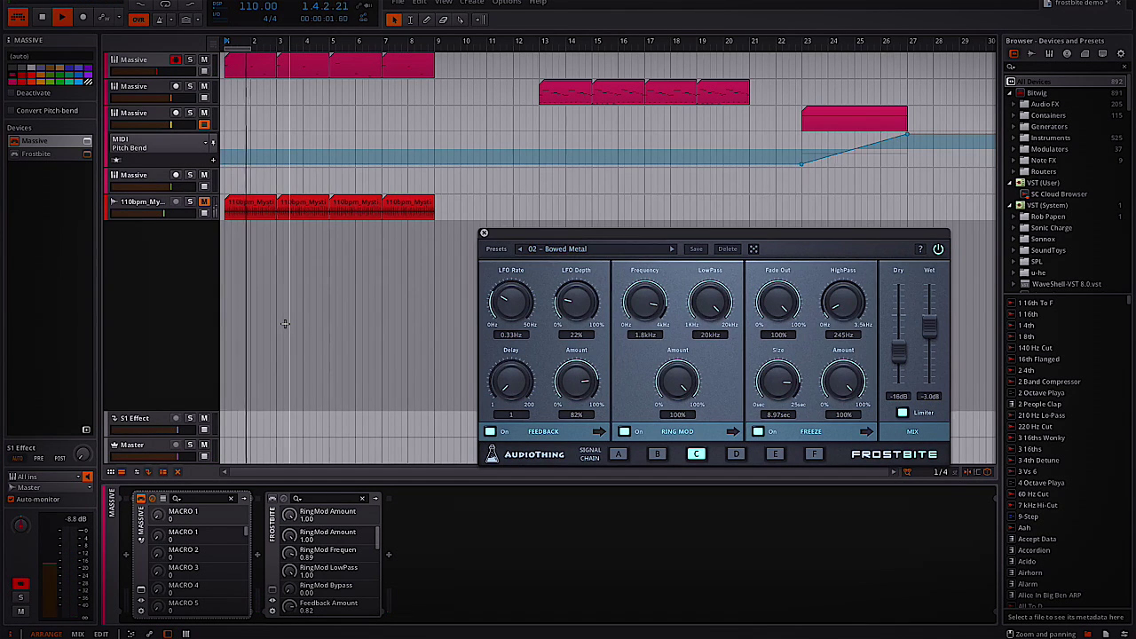
{"action": "left_click", "coordinate": [13, 155]}
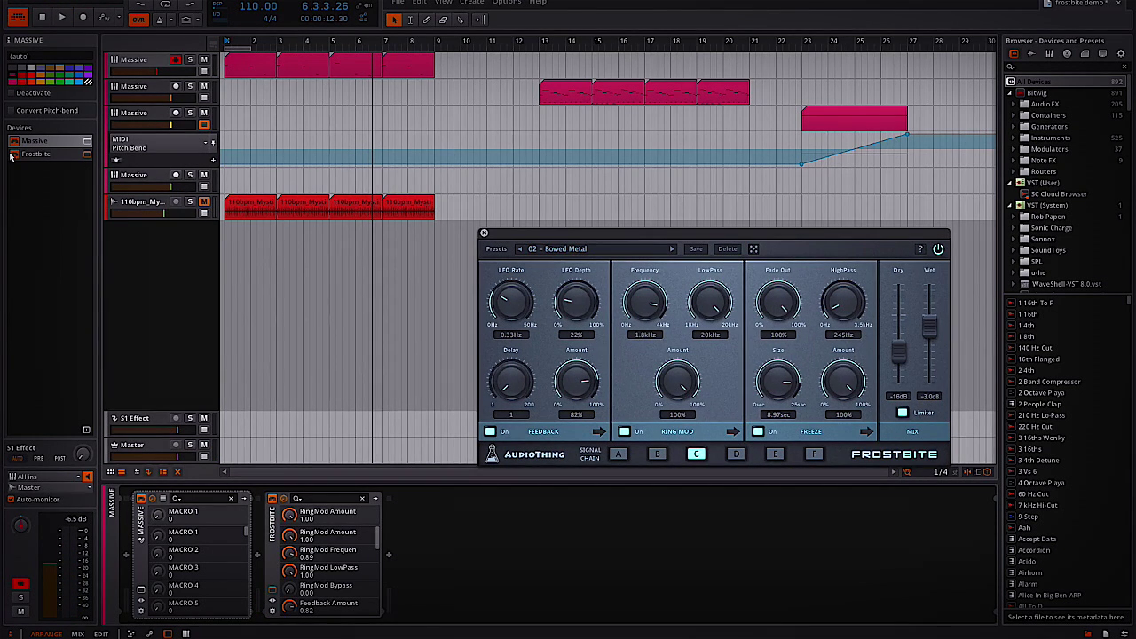
Step: Move the play start to bar 13 and bypass Frostbite on the second Massive track
{"action": "left_click", "coordinate": [135, 95]}
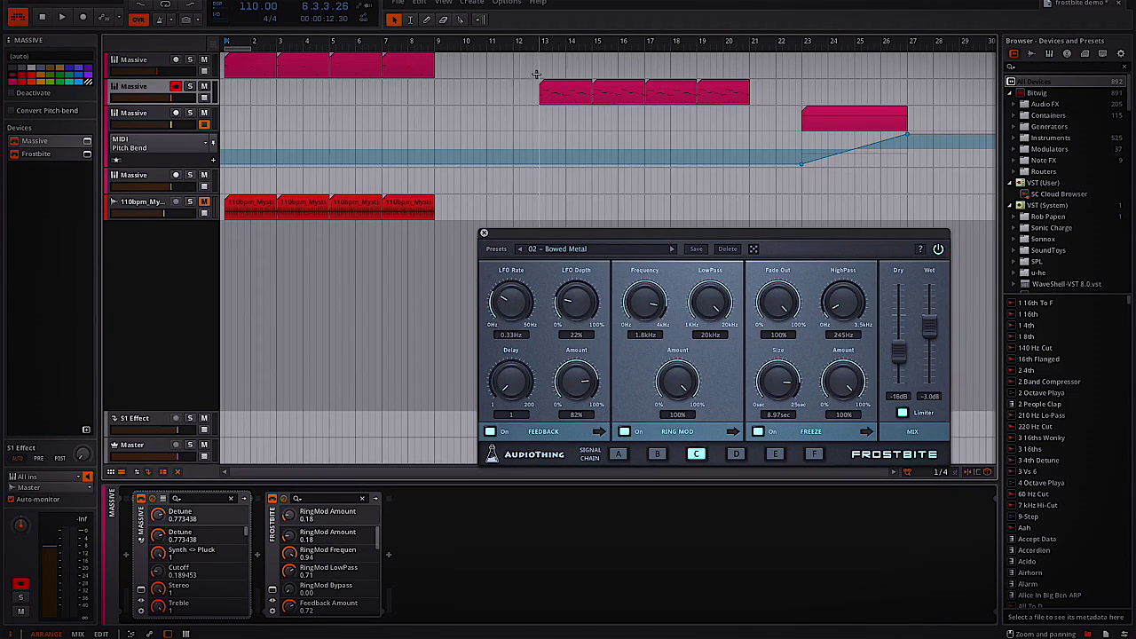
{"action": "left_click", "coordinate": [382, 85]}
{"action": "left_click", "coordinate": [117, 99]}
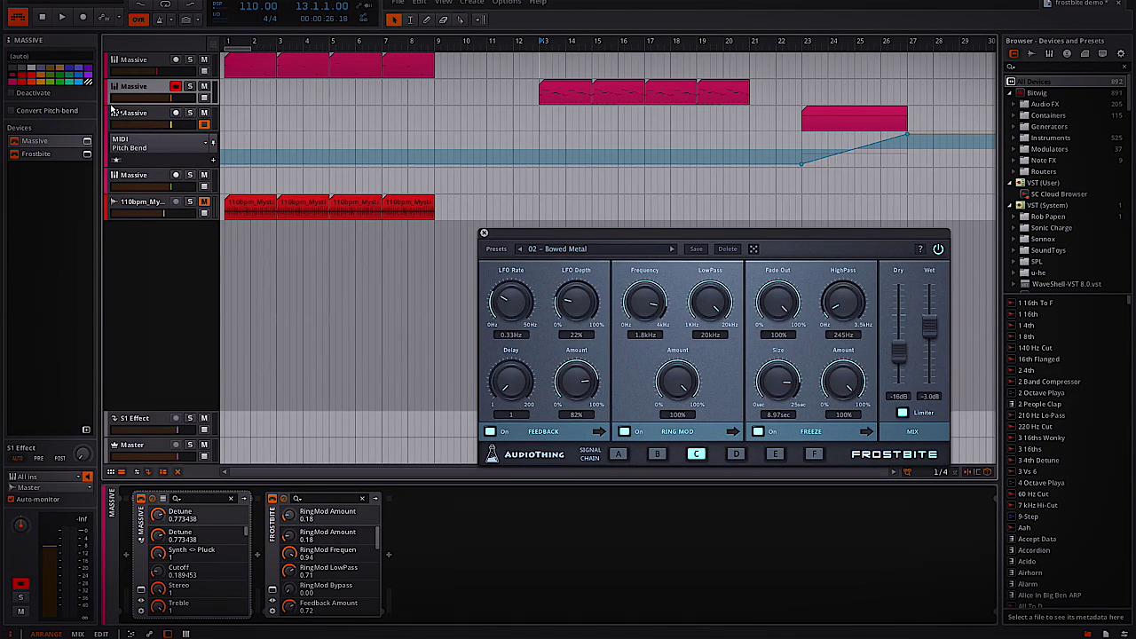
{"action": "left_click", "coordinate": [14, 157]}
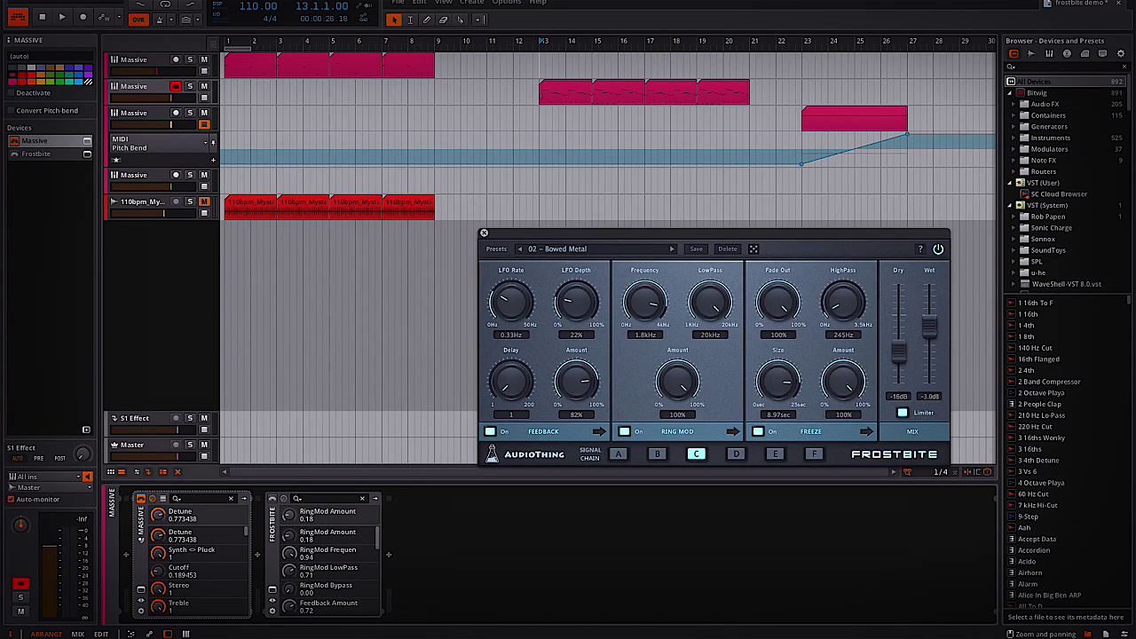
Step: Open the notes of the second Massive track's clip at bar 13 and play the track
{"action": "double_click", "coordinate": [552, 100]}
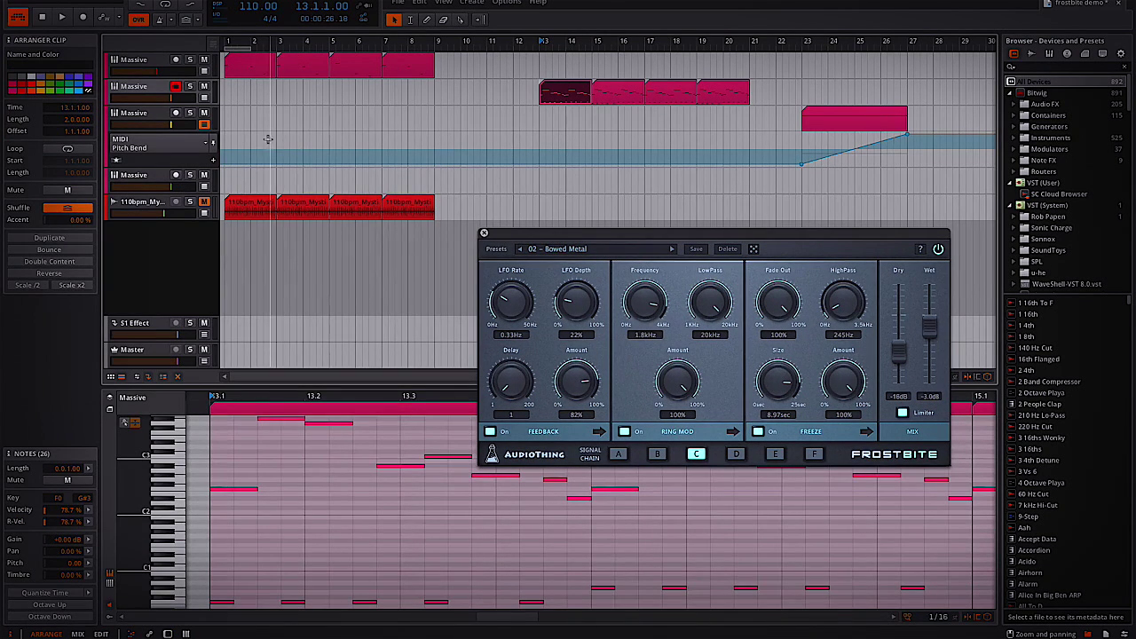
{"action": "left_click", "coordinate": [148, 93]}
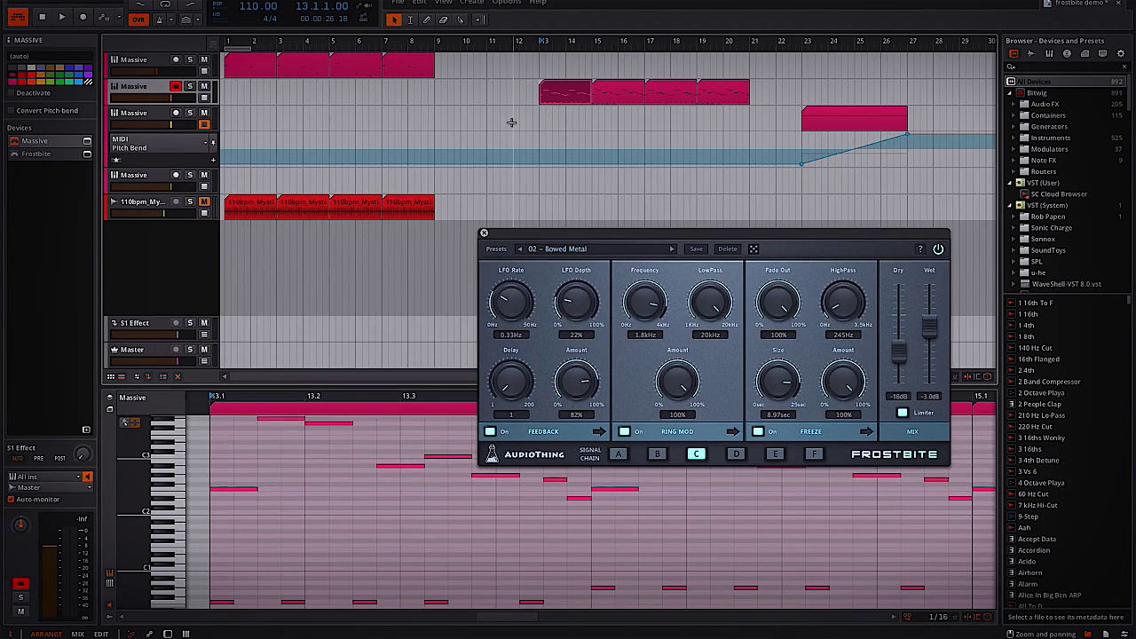
{"action": "key", "text": "space"}
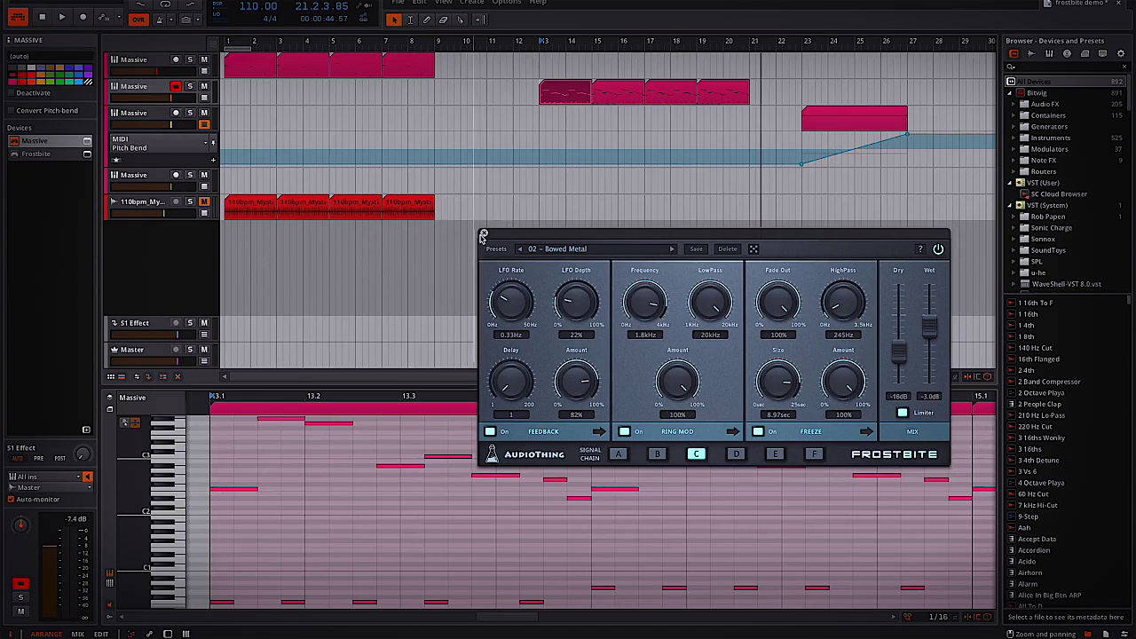
Step: Close the Frostbite window and play the third Massive track from bar 23, bypassing its Frostbite device
{"action": "left_click", "coordinate": [484, 233]}
{"action": "left_click", "coordinate": [147, 120]}
{"action": "left_click", "coordinate": [798, 95]}
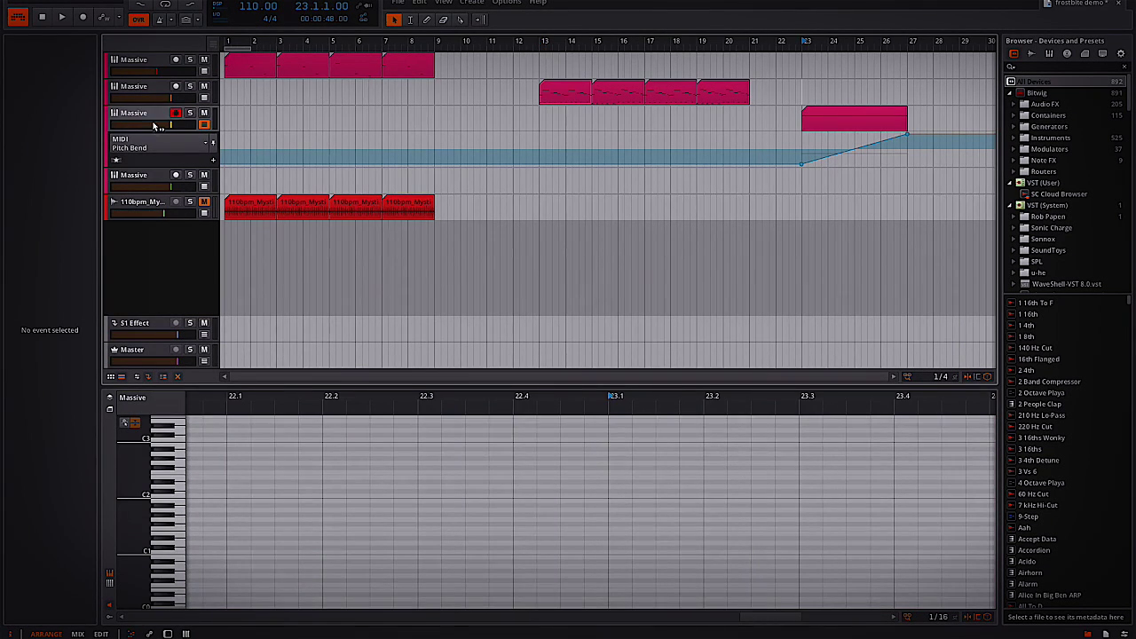
{"action": "left_click", "coordinate": [153, 121]}
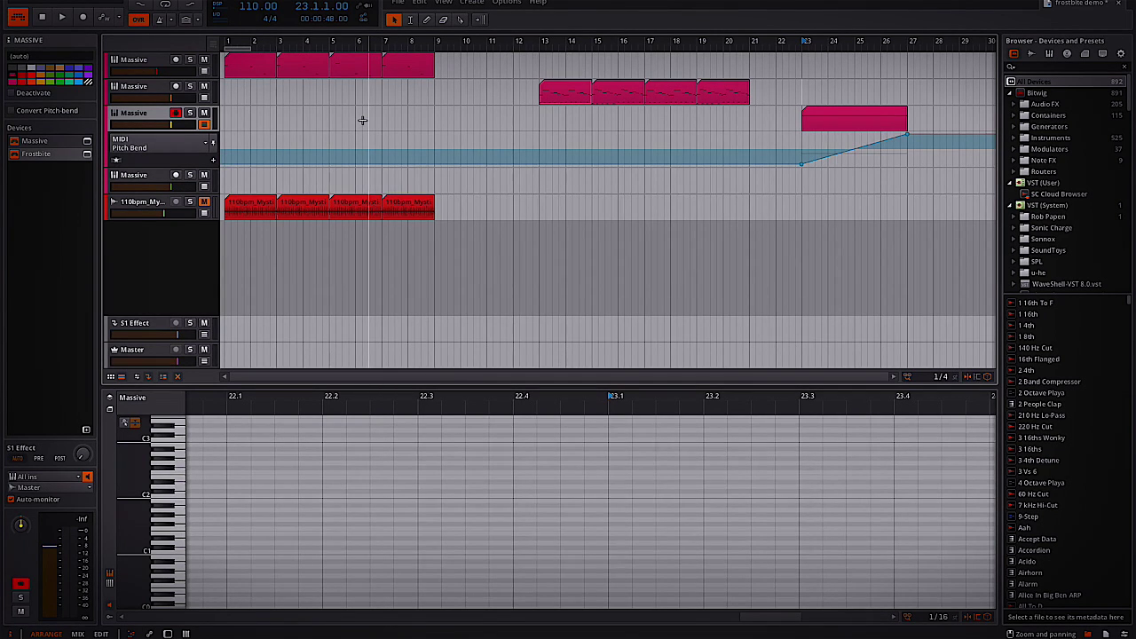
{"action": "key", "text": "space"}
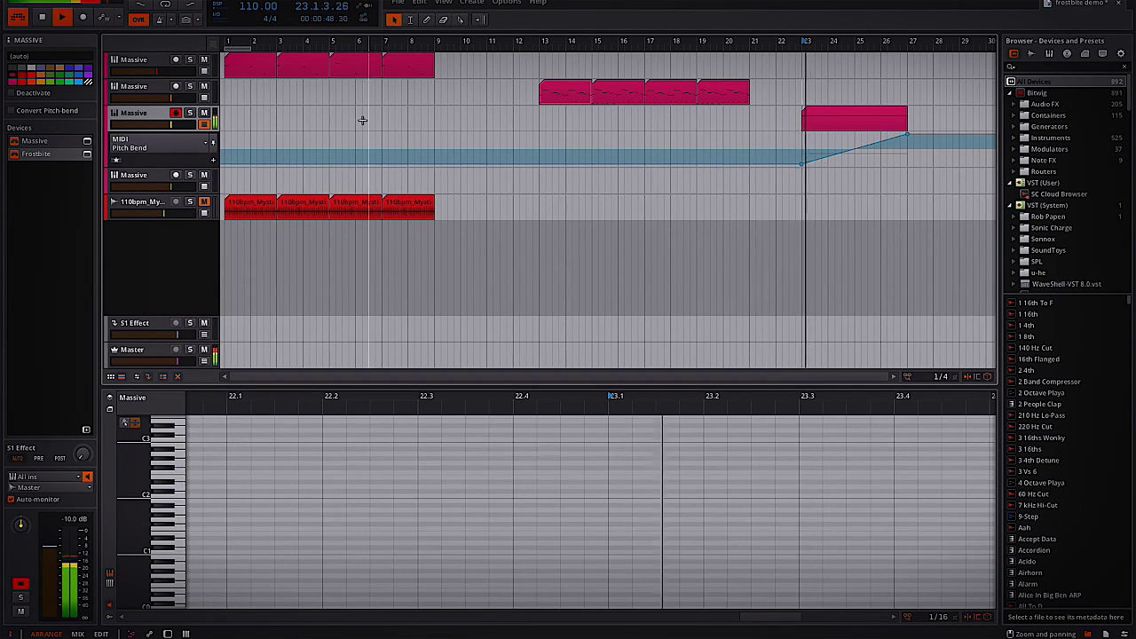
{"action": "left_click", "coordinate": [13, 155]}
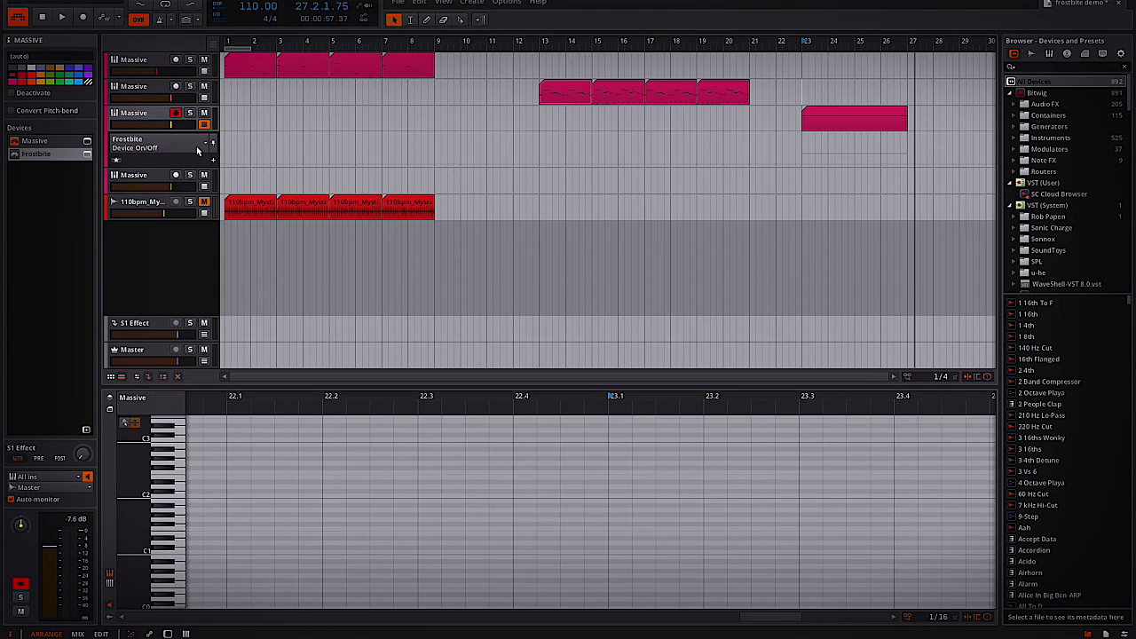
Step: Enable Ring Mod in the fourth Massive track's Frostbite and set its frequency to 4.8 Hz with the amount at 100%
{"action": "left_click", "coordinate": [149, 180]}
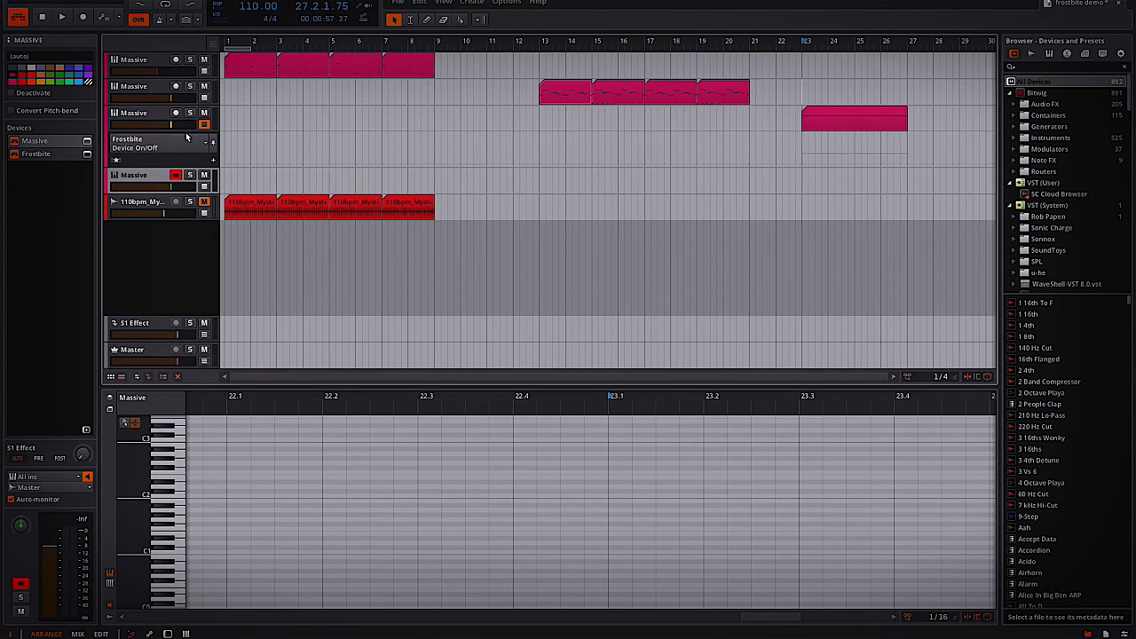
{"action": "left_click", "coordinate": [86, 154]}
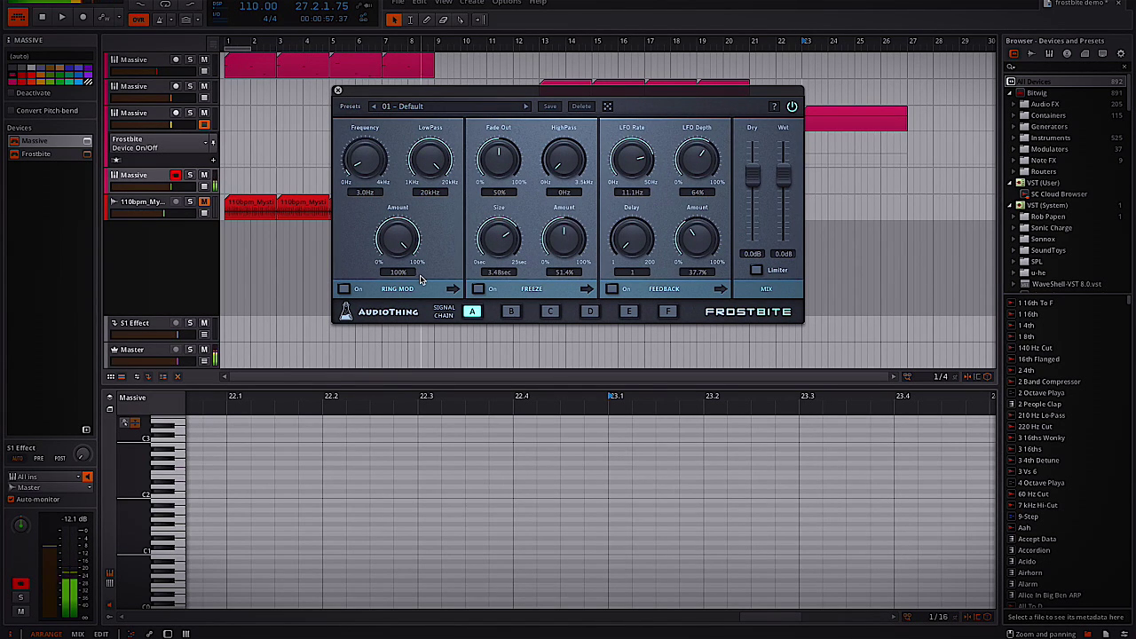
{"action": "left_click", "coordinate": [344, 289]}
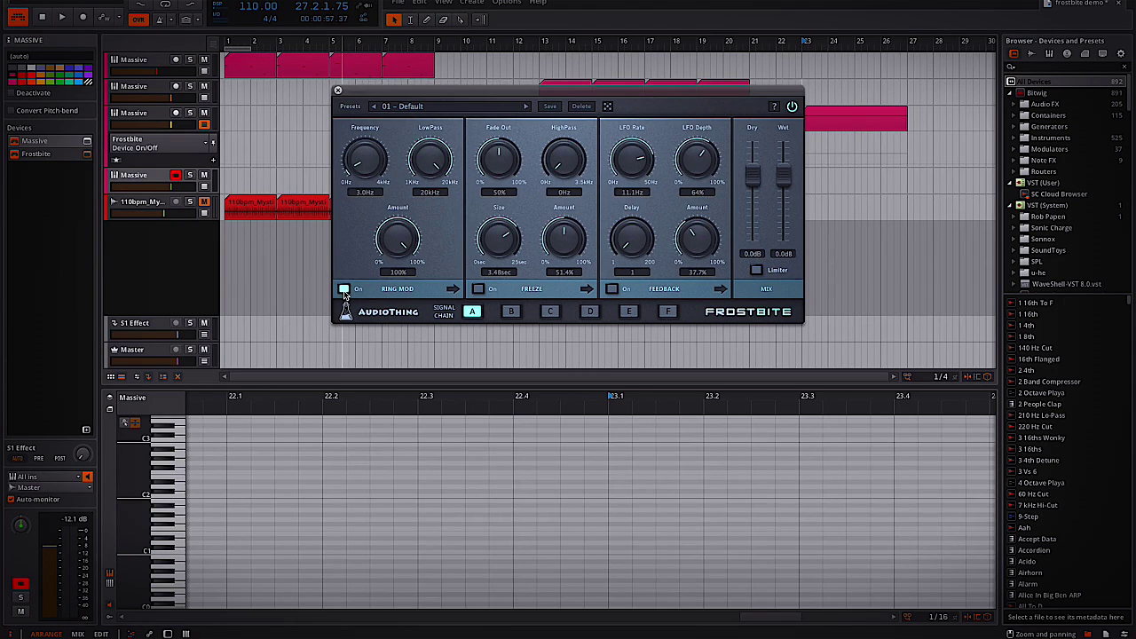
{"action": "left_click_drag", "start_coordinate": [372, 149], "coordinate": [387, 176]}
{"action": "left_click_drag", "start_coordinate": [396, 236], "coordinate": [420, 250]}
{"action": "mouse_move", "coordinate": [360, 166]}
{"action": "left_mouse_down"}
{"action": "mouse_move", "coordinate": [376, 115]}
{"action": "mouse_move", "coordinate": [375, 176]}
{"action": "left_mouse_up"}
Step: Switch from Ring Mod to Freeze, setting size to 9.81 sec, high-pass to 1.45 kHz and amount to 89.3%
{"action": "left_click", "coordinate": [477, 290]}
{"action": "left_click_drag", "start_coordinate": [499, 238], "coordinate": [523, 238]}
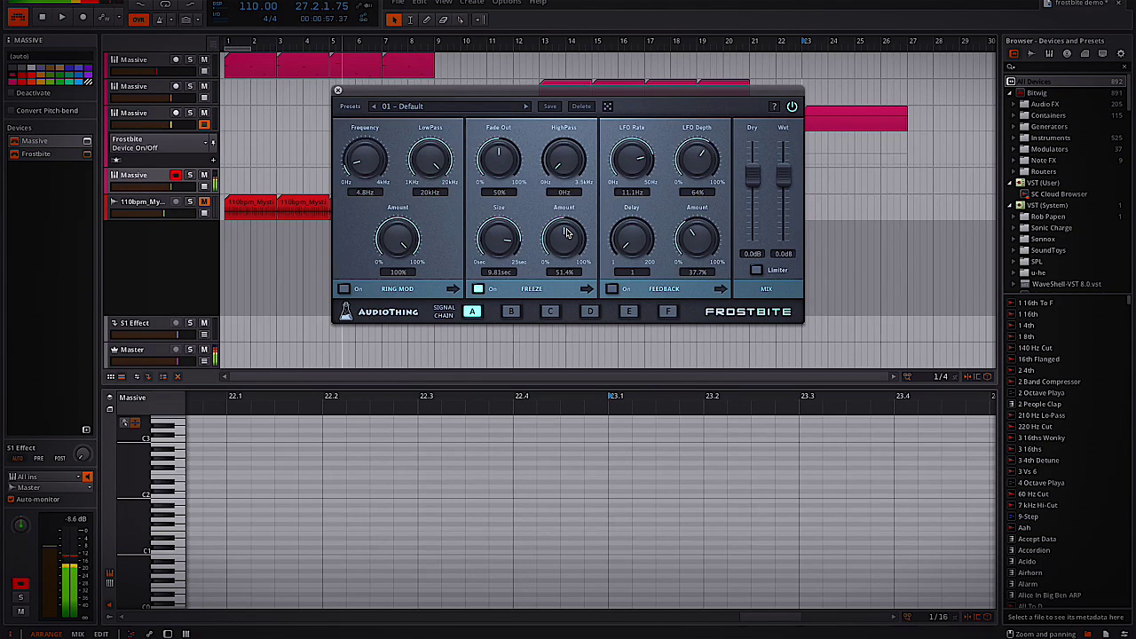
{"action": "left_click_drag", "start_coordinate": [559, 140], "coordinate": [575, 104]}
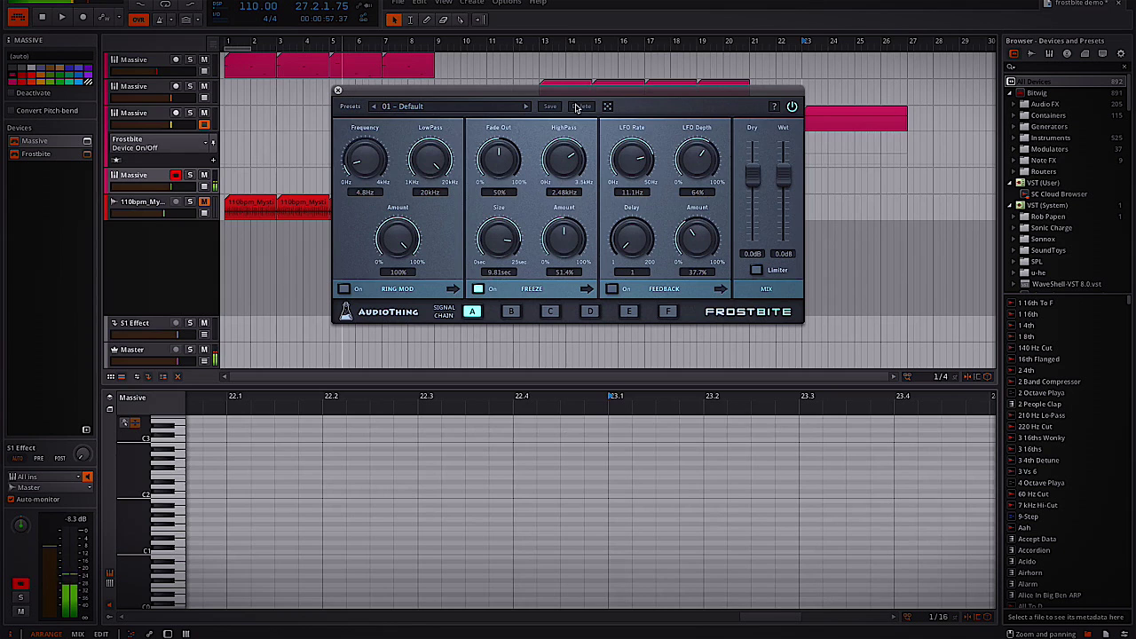
{"action": "left_click_drag", "start_coordinate": [559, 248], "coordinate": [572, 205]}
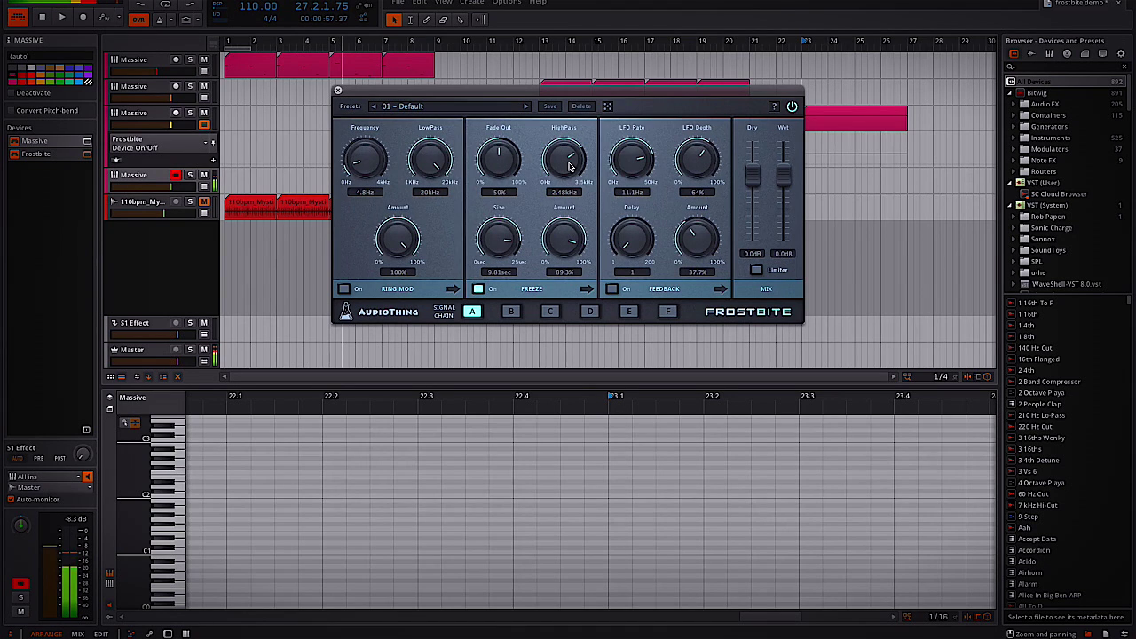
{"action": "left_click_drag", "start_coordinate": [571, 166], "coordinate": [570, 209]}
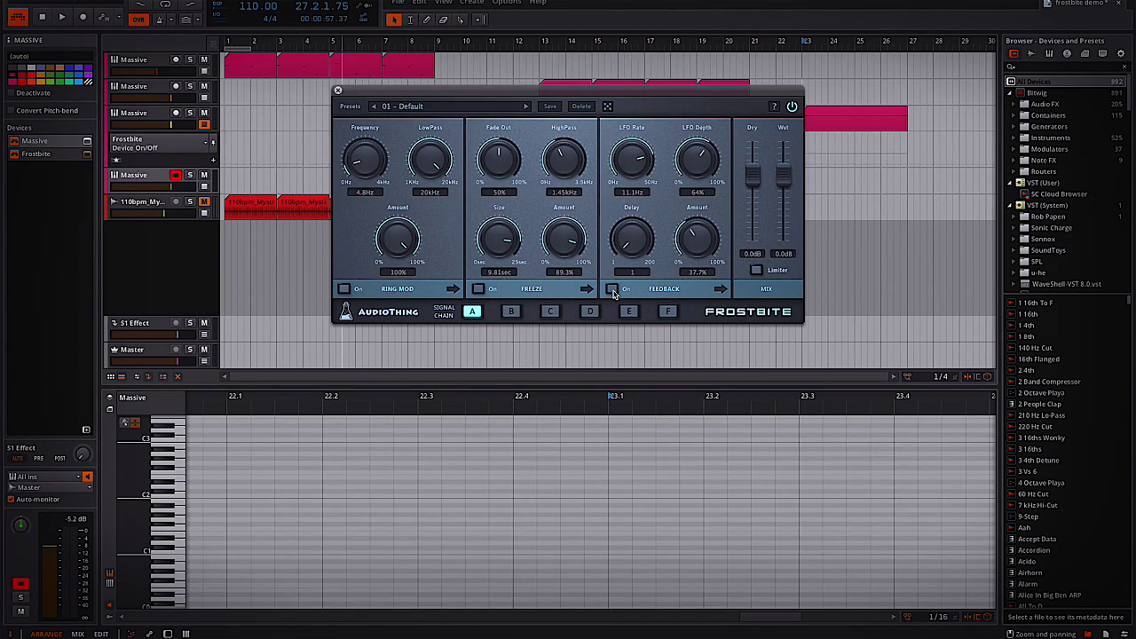
Step: Switch from Freeze to Feedback with LFO rate 0.53 Hz, LFO depth 89.6%, delay 116 and amount 77.5%, and close the Frostbite window
{"action": "left_click", "coordinate": [612, 289]}
{"action": "left_click_drag", "start_coordinate": [633, 171], "coordinate": [717, 111]}
{"action": "left_click_drag", "start_coordinate": [701, 230], "coordinate": [635, 209]}
{"action": "left_click_drag", "start_coordinate": [634, 164], "coordinate": [651, 181]}
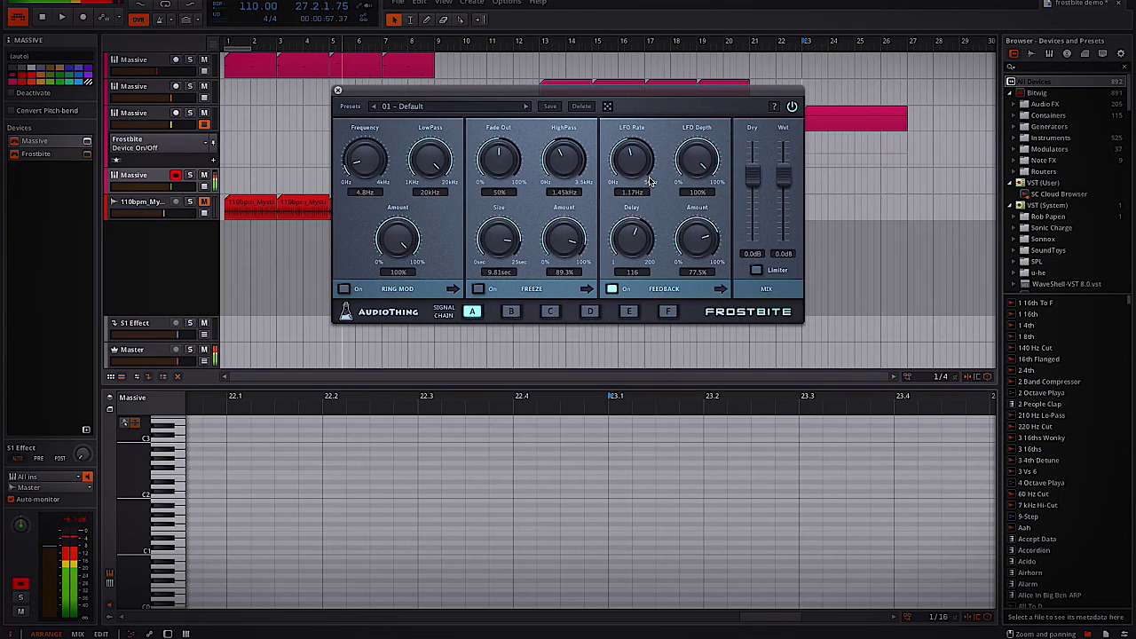
{"action": "left_click_drag", "start_coordinate": [651, 181], "coordinate": [663, 132]}
{"action": "left_click_drag", "start_coordinate": [704, 172], "coordinate": [701, 182]}
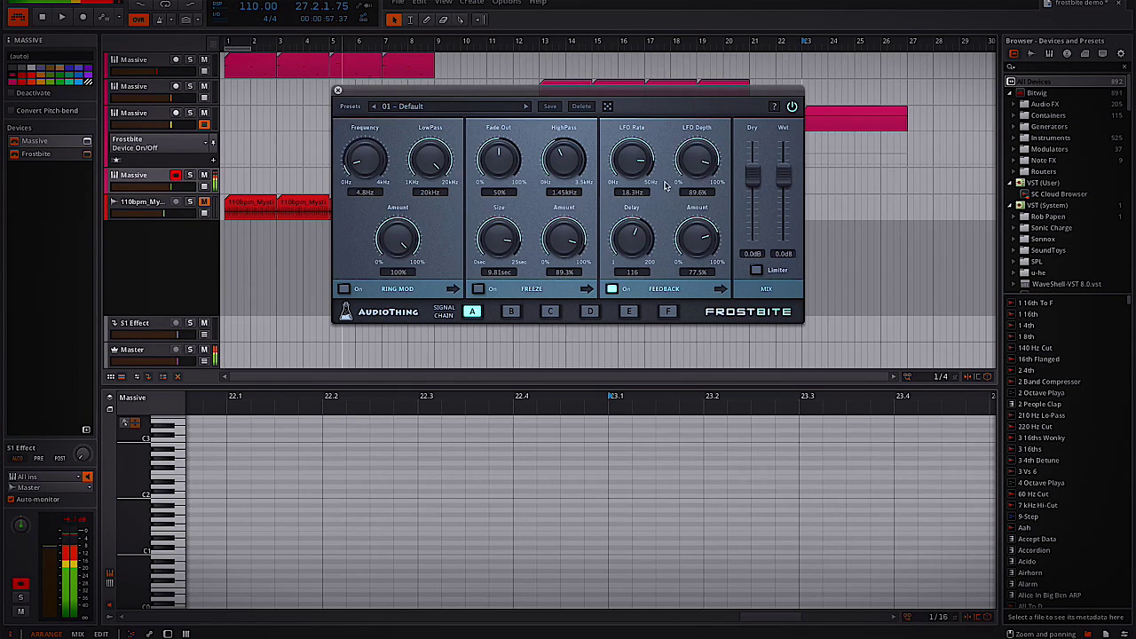
{"action": "left_click_drag", "start_coordinate": [633, 167], "coordinate": [608, 218]}
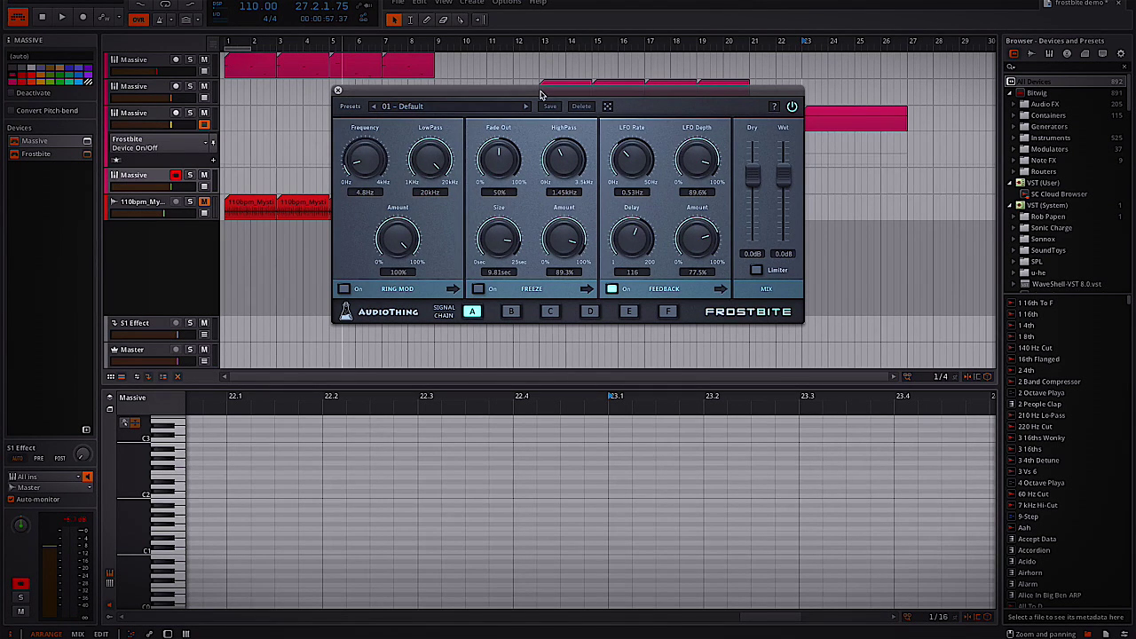
{"action": "left_click_drag", "start_coordinate": [544, 91], "coordinate": [654, 157]}
{"action": "left_click", "coordinate": [448, 153]}
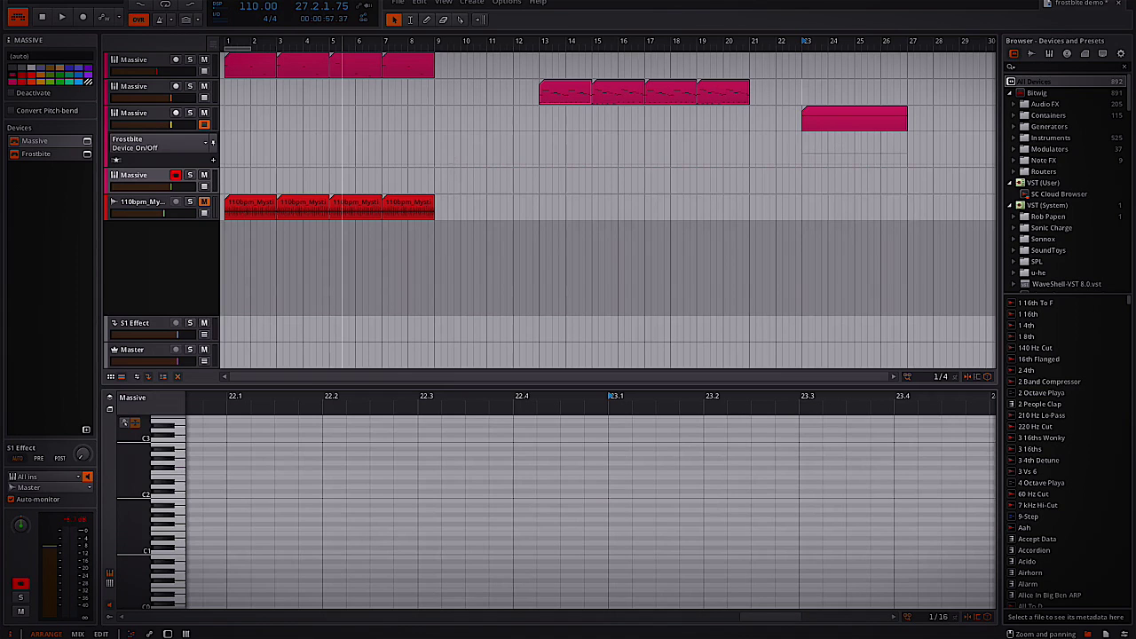